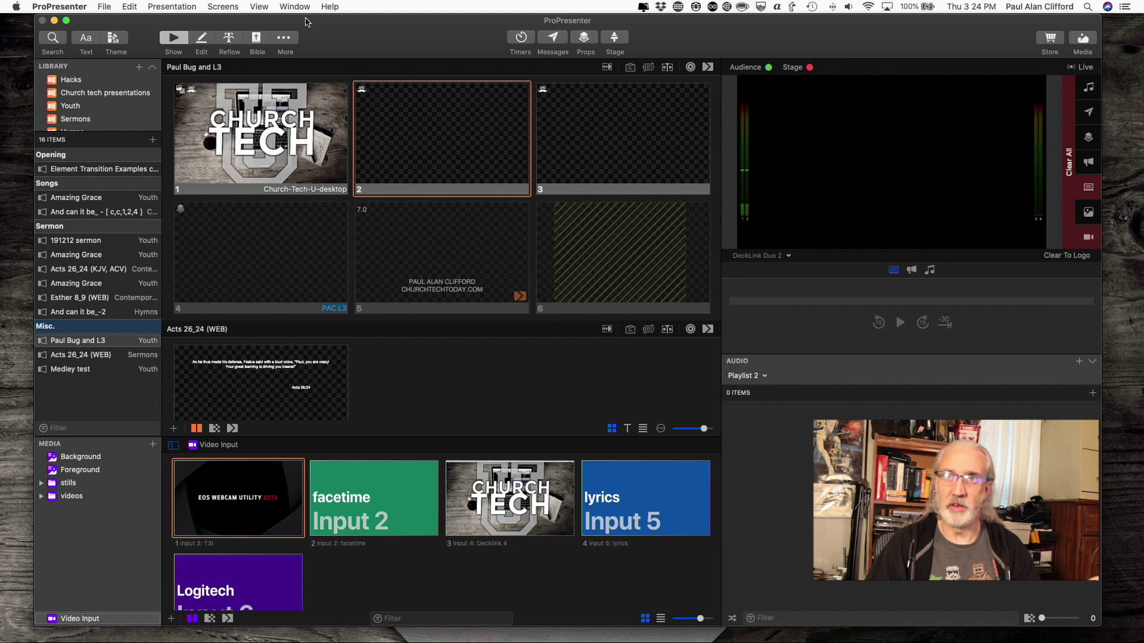
- Browse the Screens menu and close the screen configuration settings without changes
left_click(222, 7)
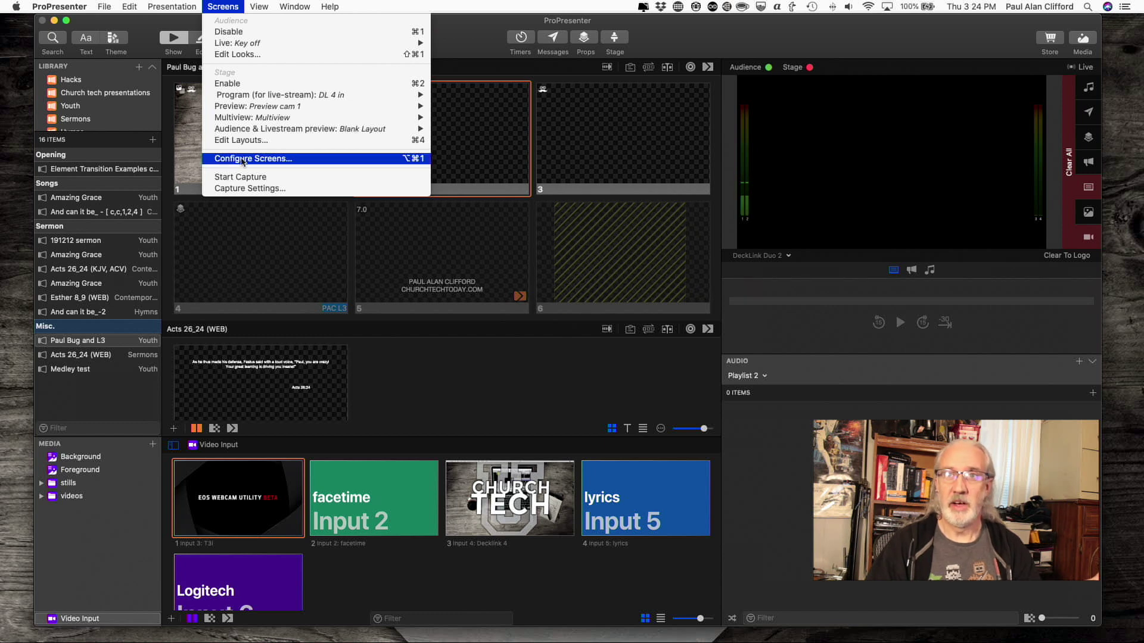
left_click(245, 152)
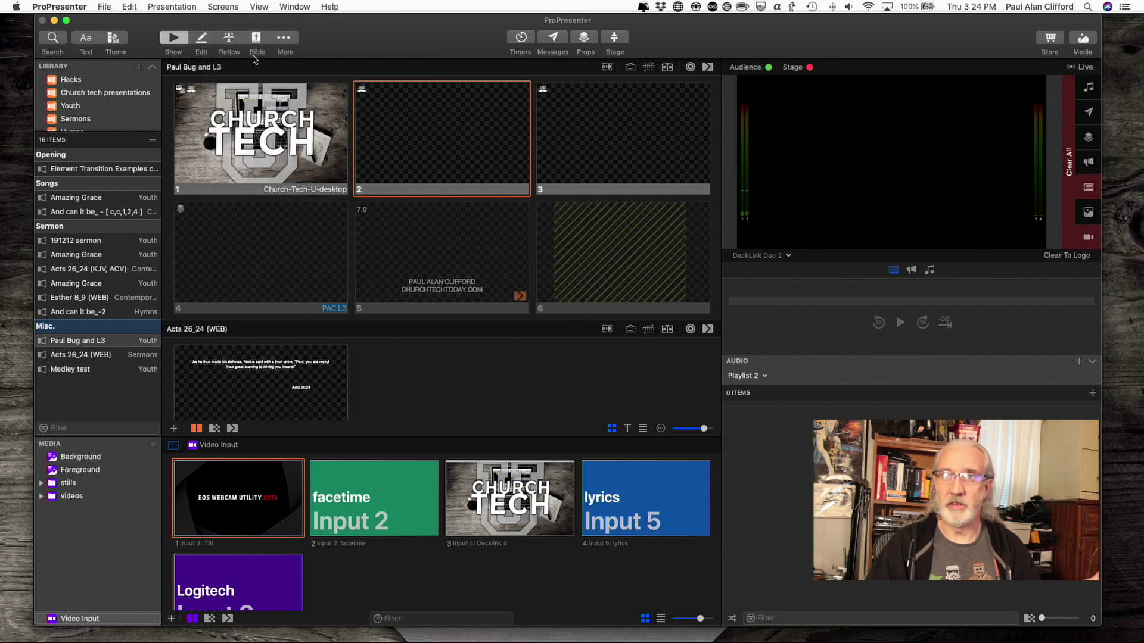
left_click(225, 7)
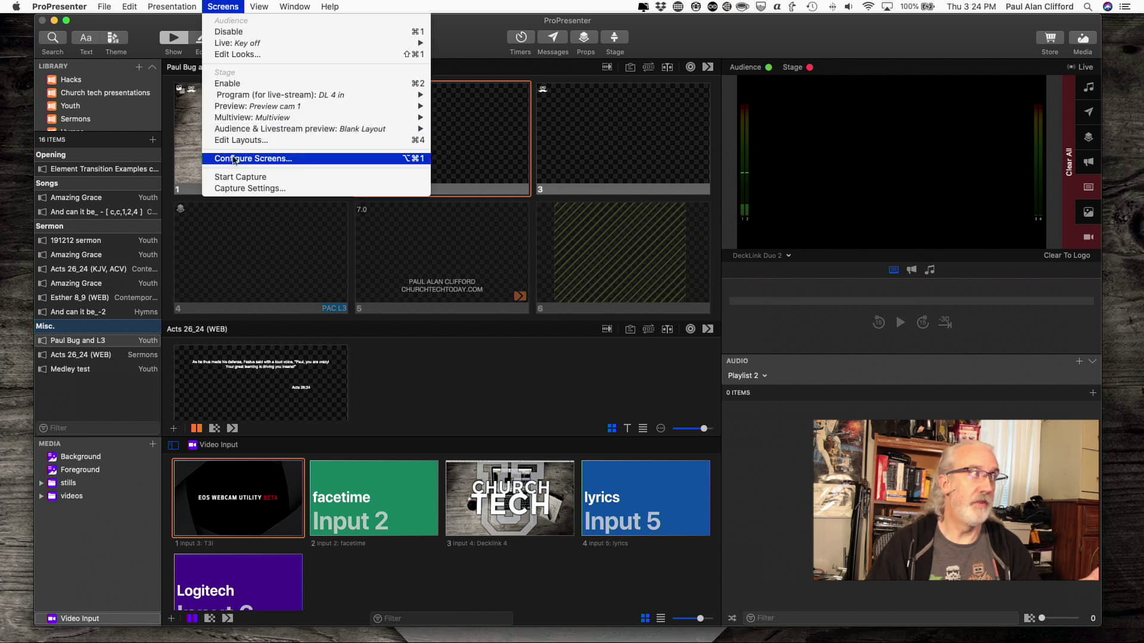
left_click(234, 160)
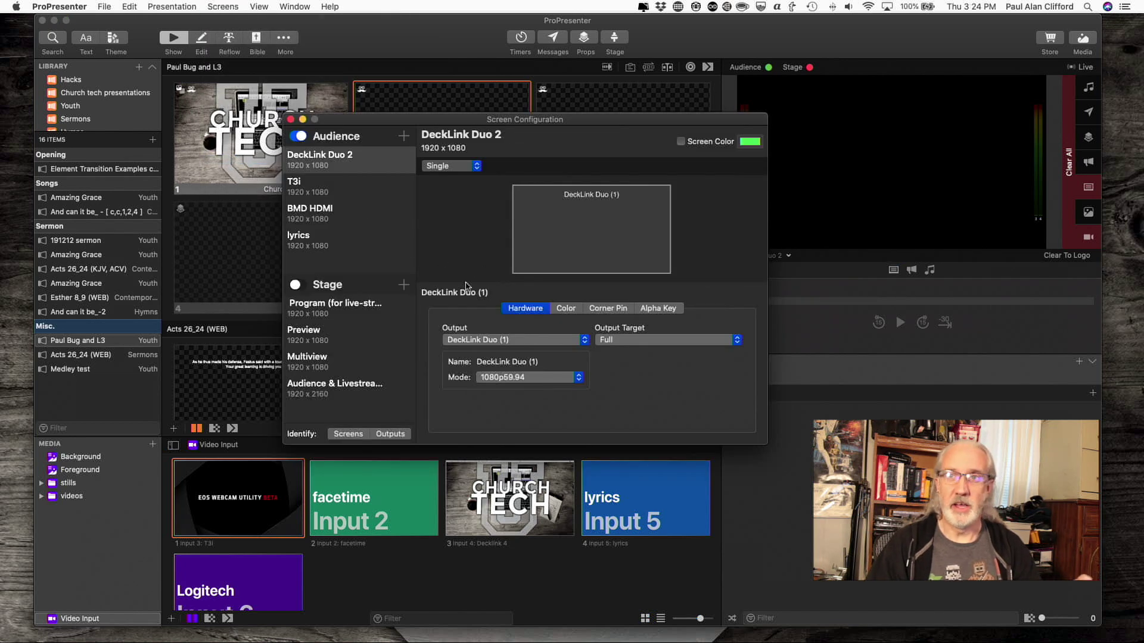
left_click(290, 120)
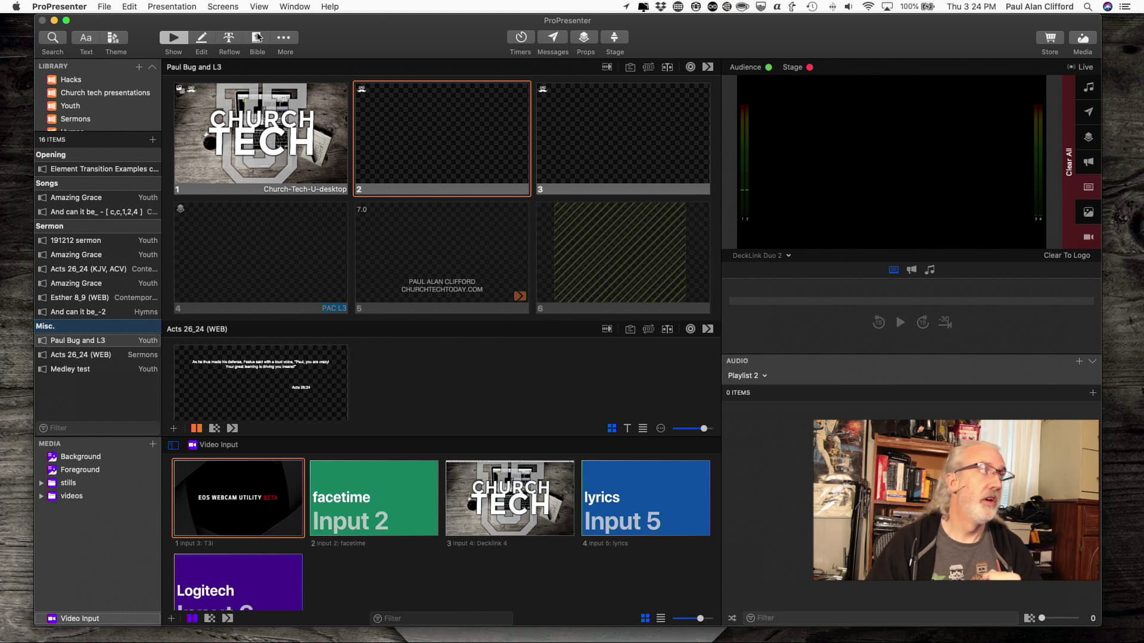
- Open the Looks editor, select the 123456 look and delete it
left_click(224, 7)
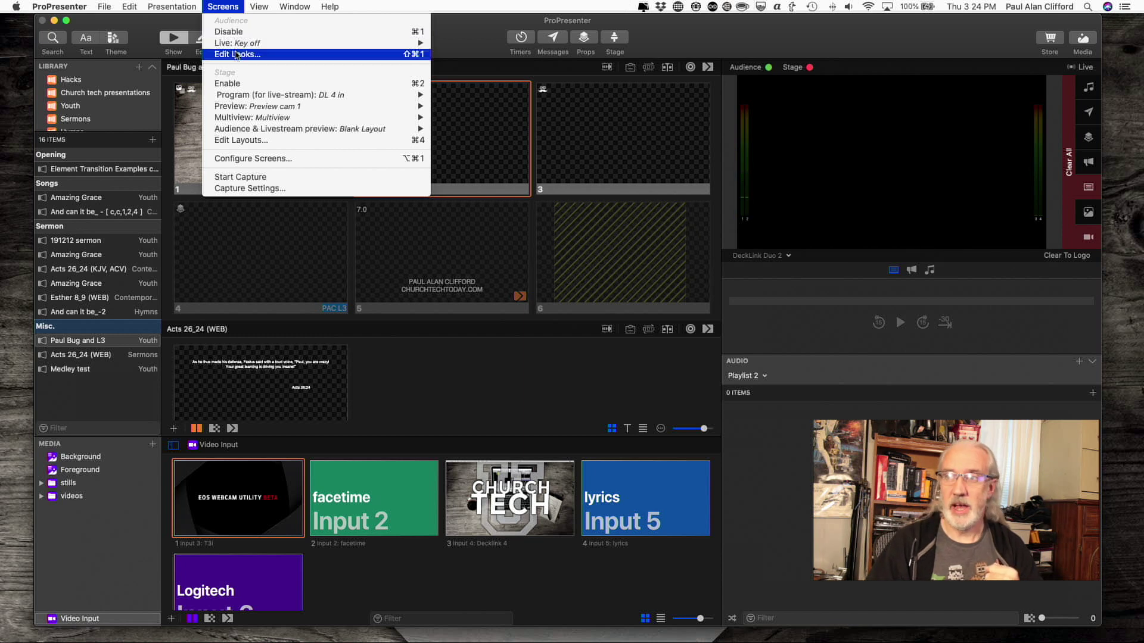
left_click(237, 54)
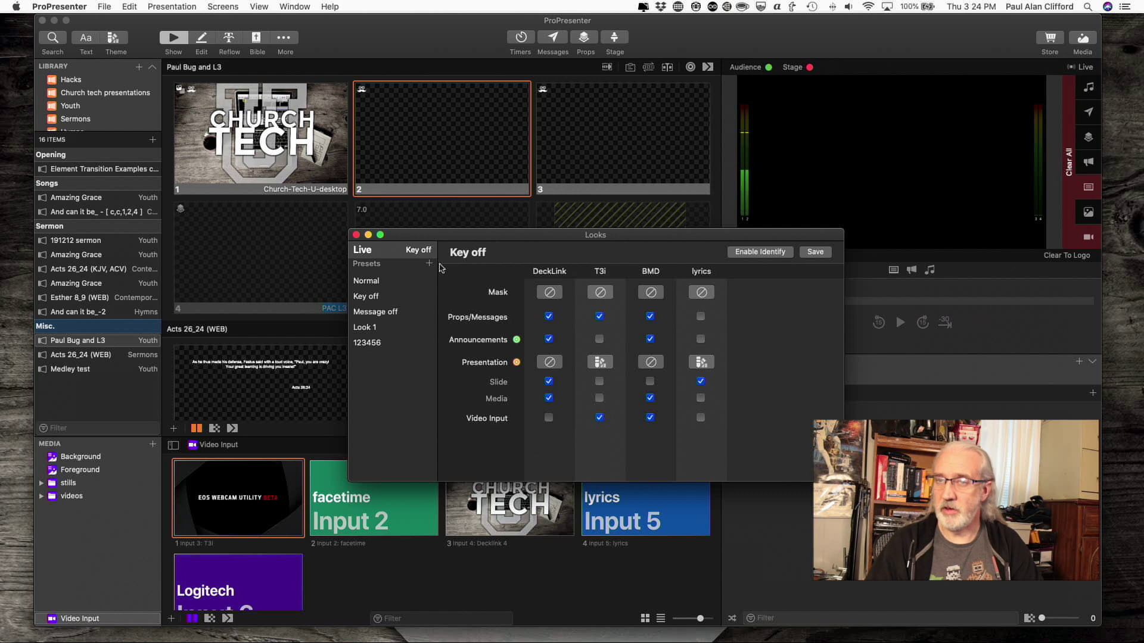
left_click(374, 345)
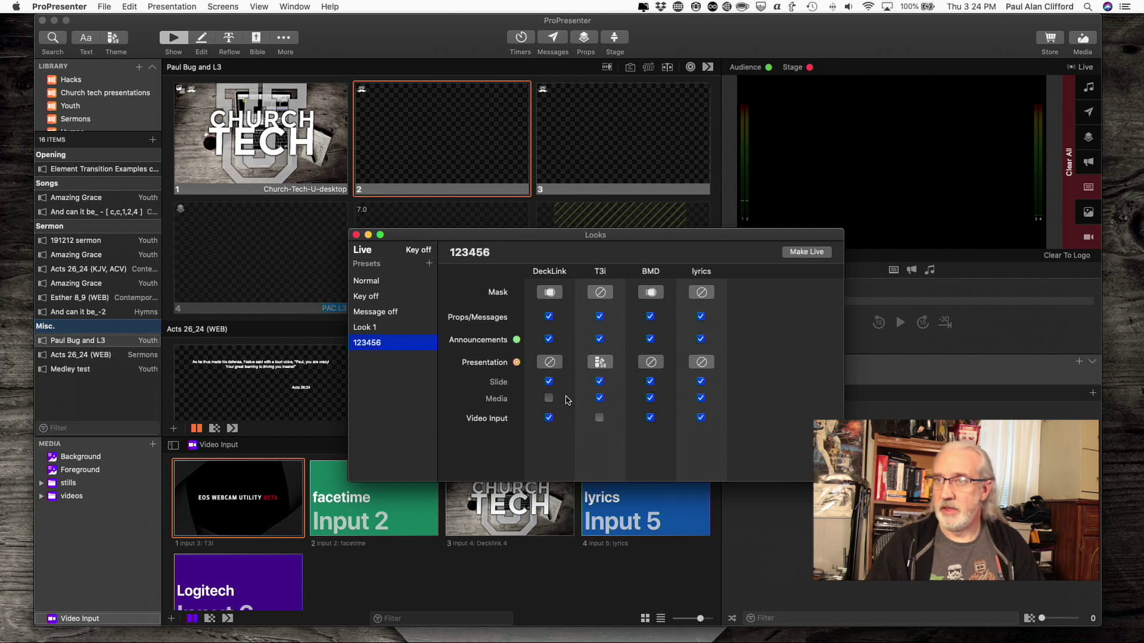
left_click(599, 417)
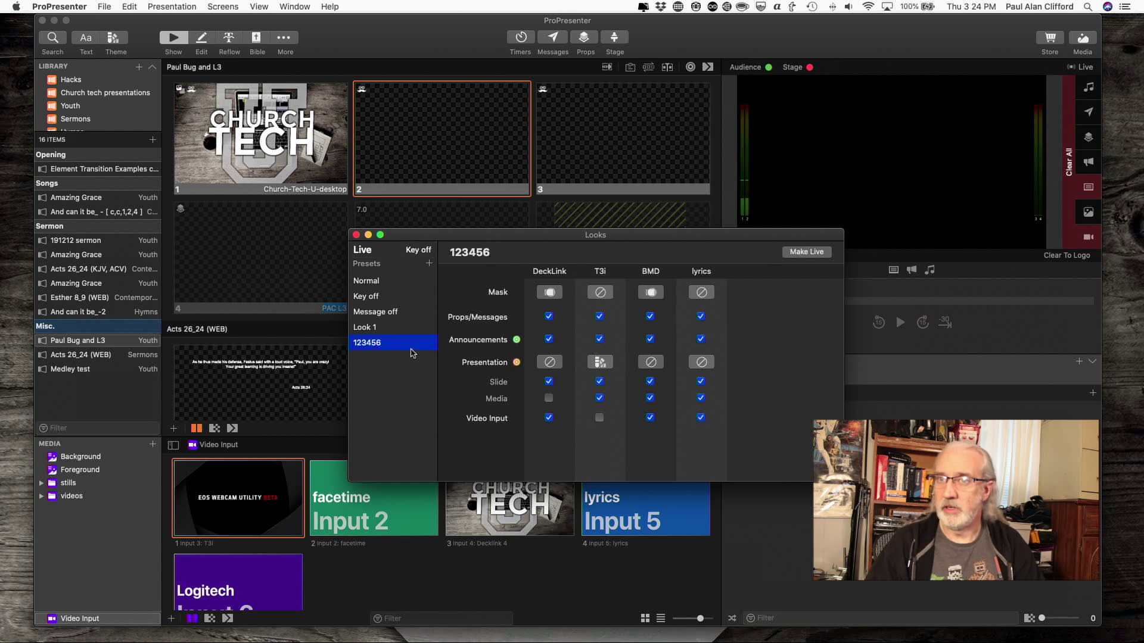
key("BackSpace")
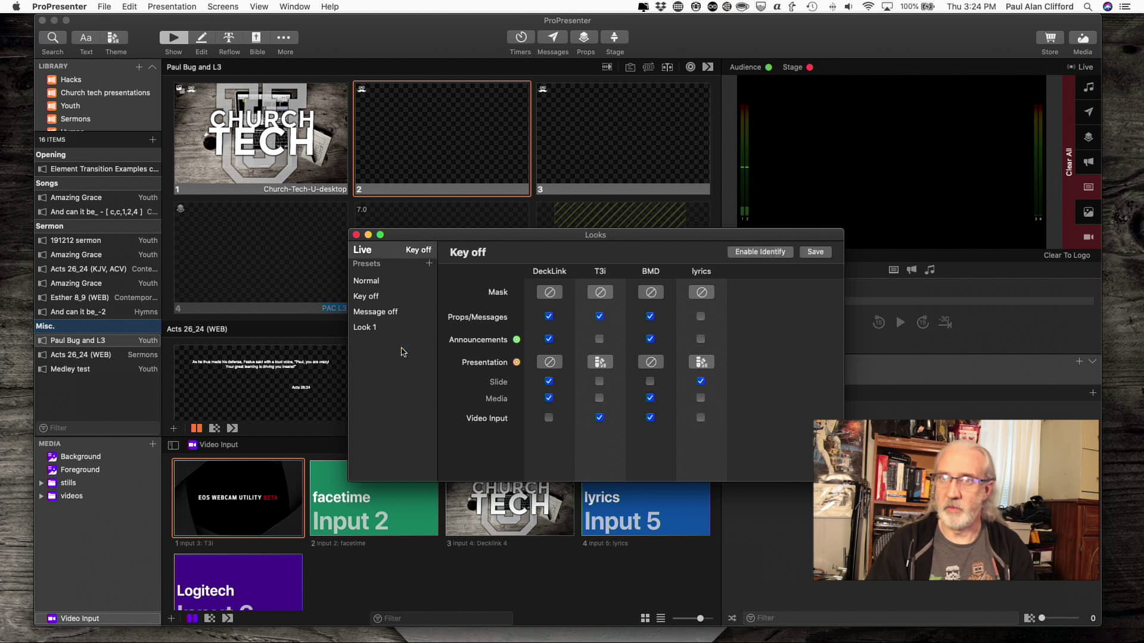
- Add Look 2 and turn off Video Input for the DeckLink and lyrics screens
left_click(429, 265)
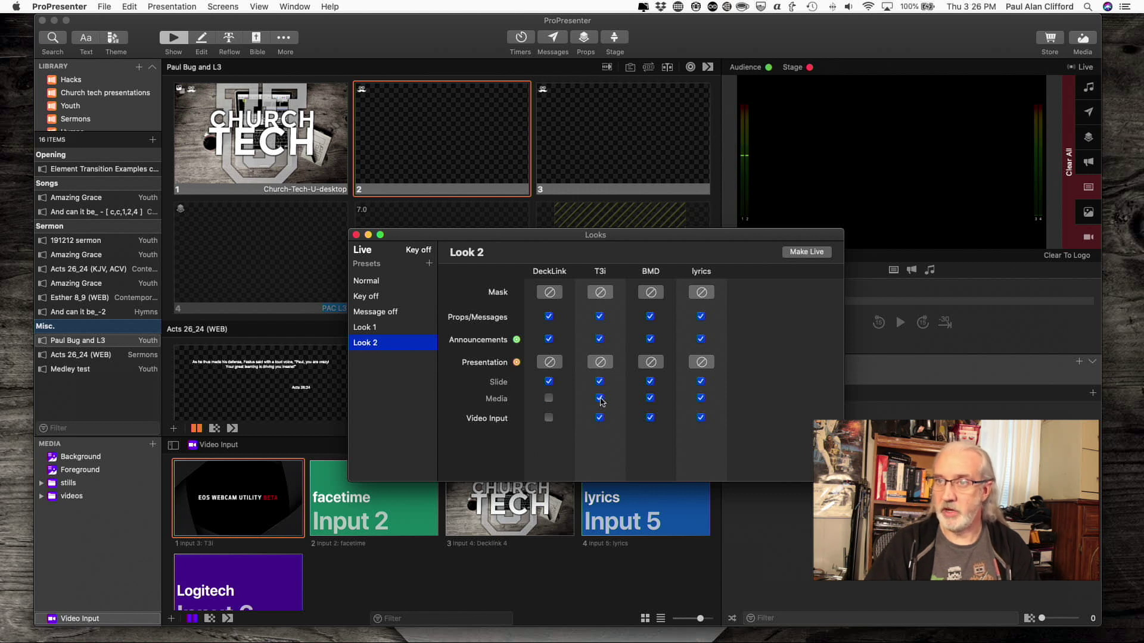
left_click(548, 404)
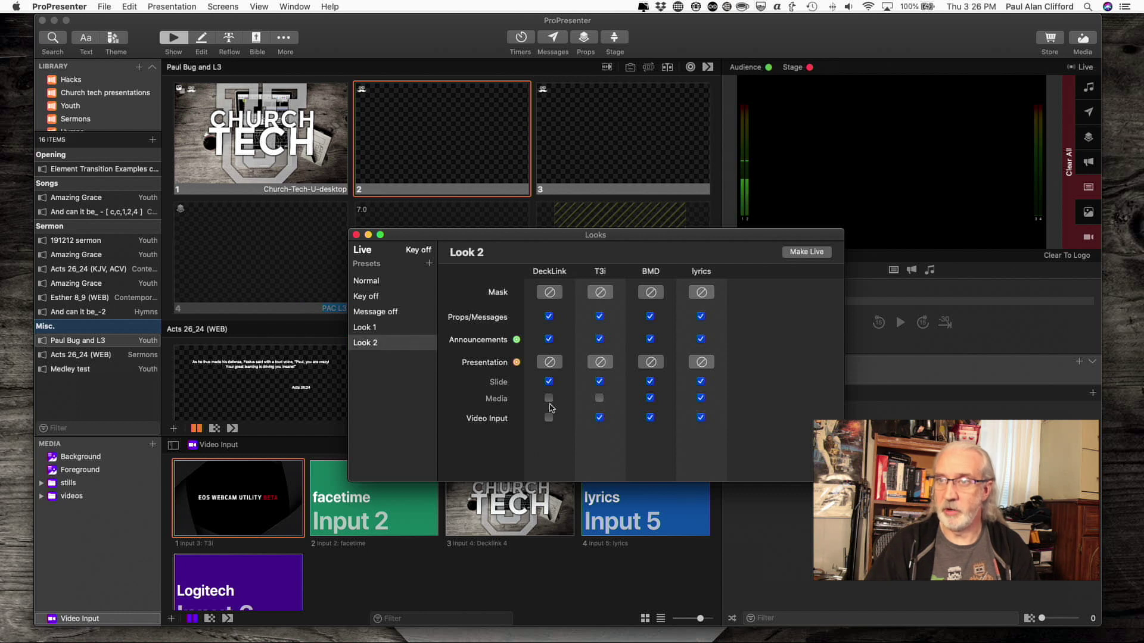
left_click(702, 418)
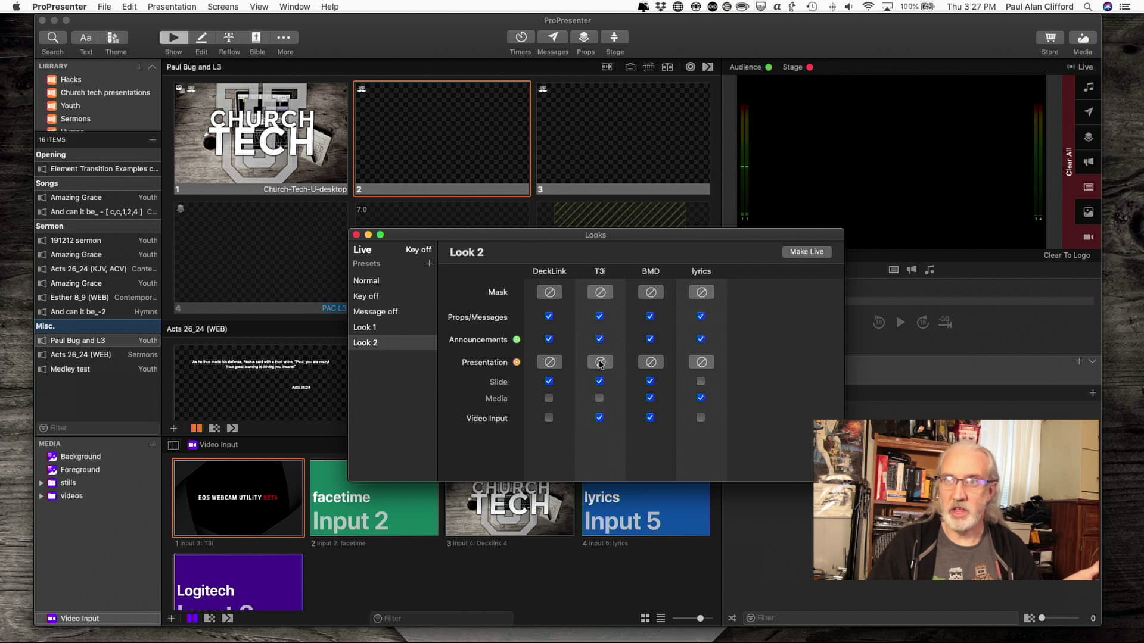
left_click(600, 362)
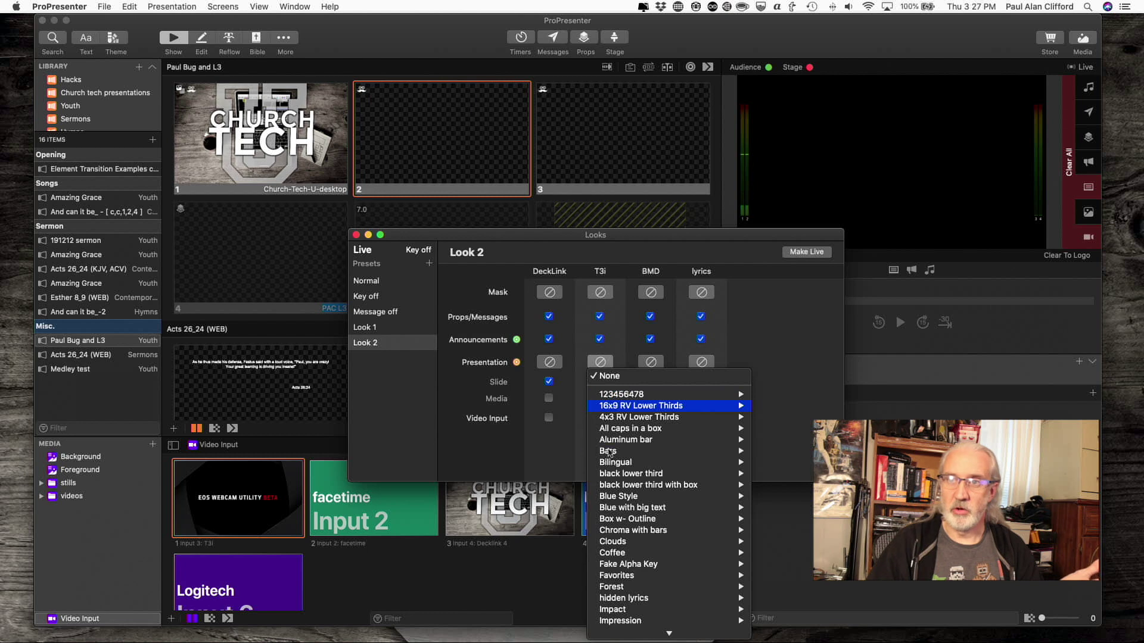
- Give the T3i screen the lower thirds (new) alternate presentation theme
mouse_move(614, 523)
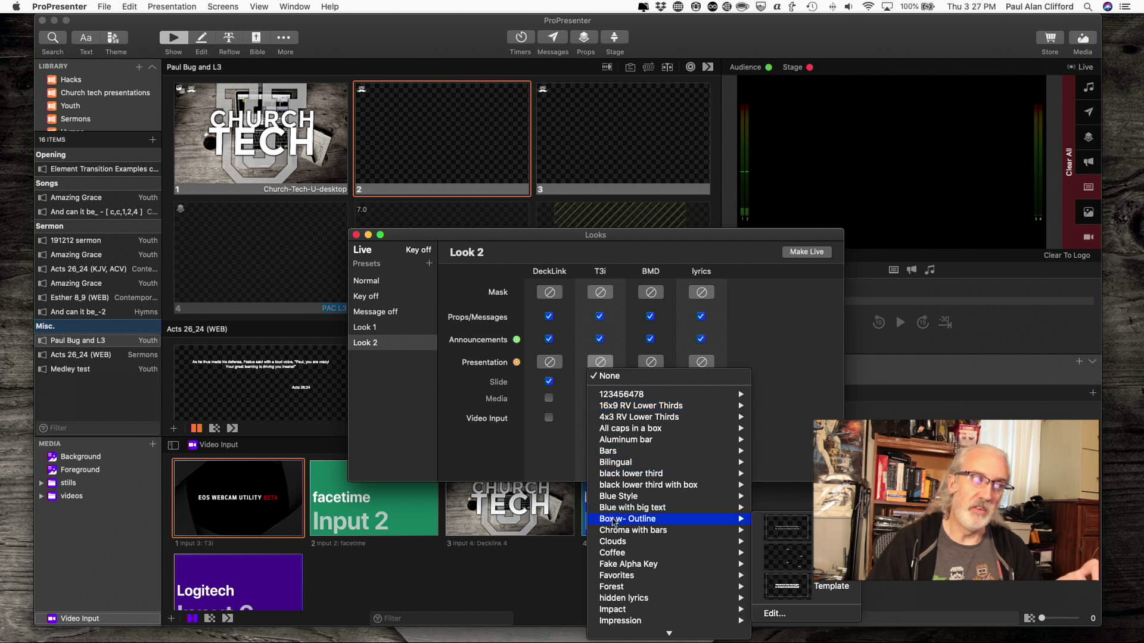
scroll(621, 557, "down", 1)
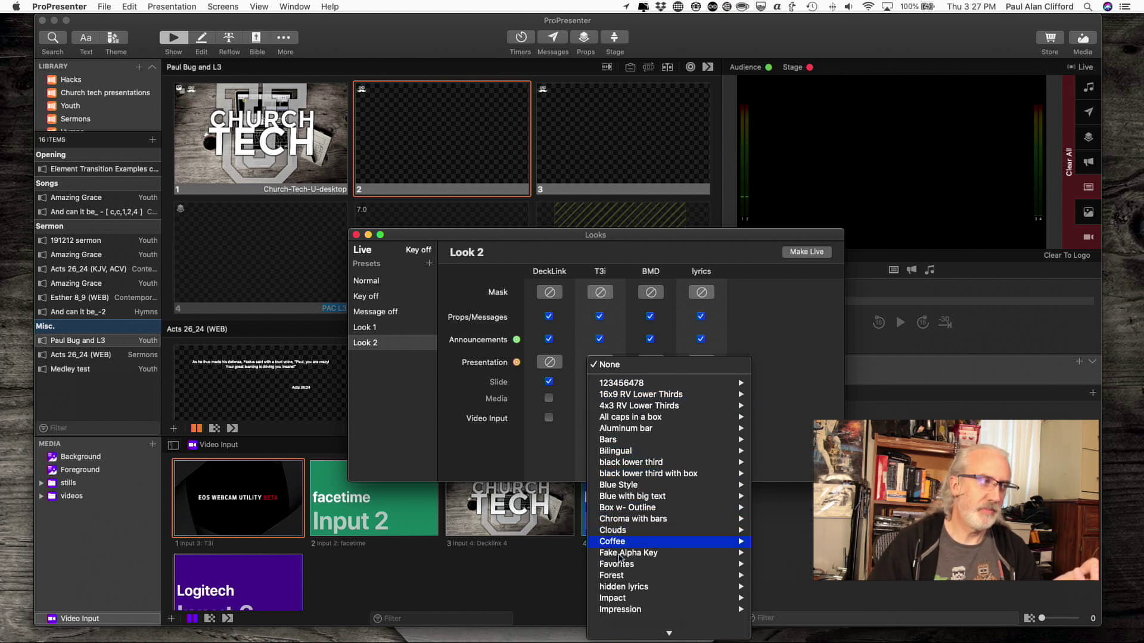
scroll(619, 557, "down", 4)
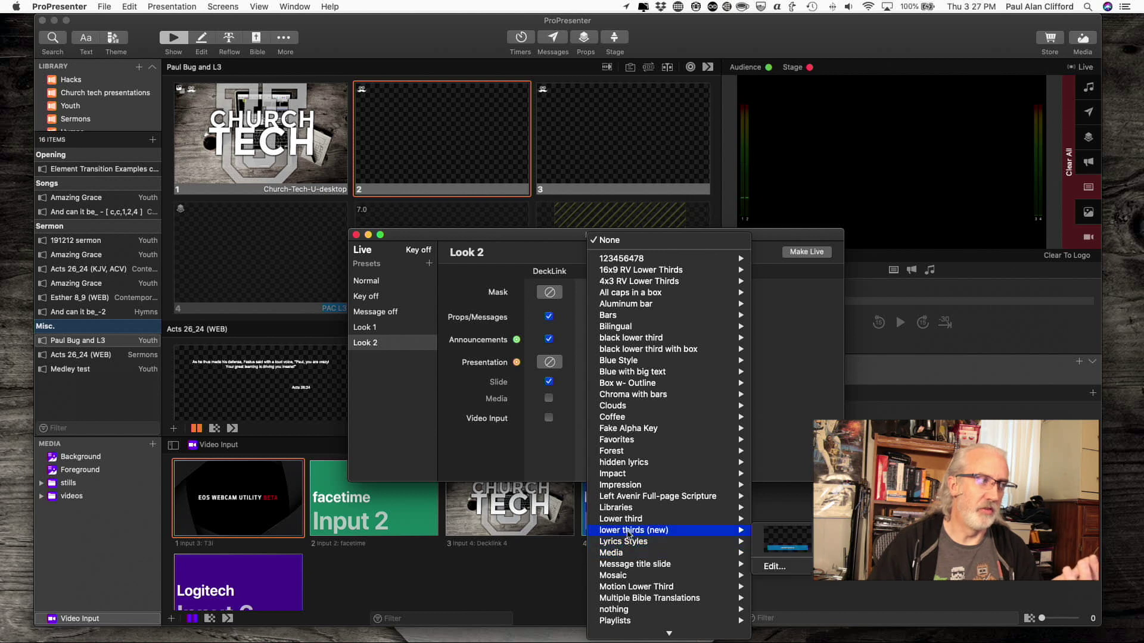
left_click(790, 542)
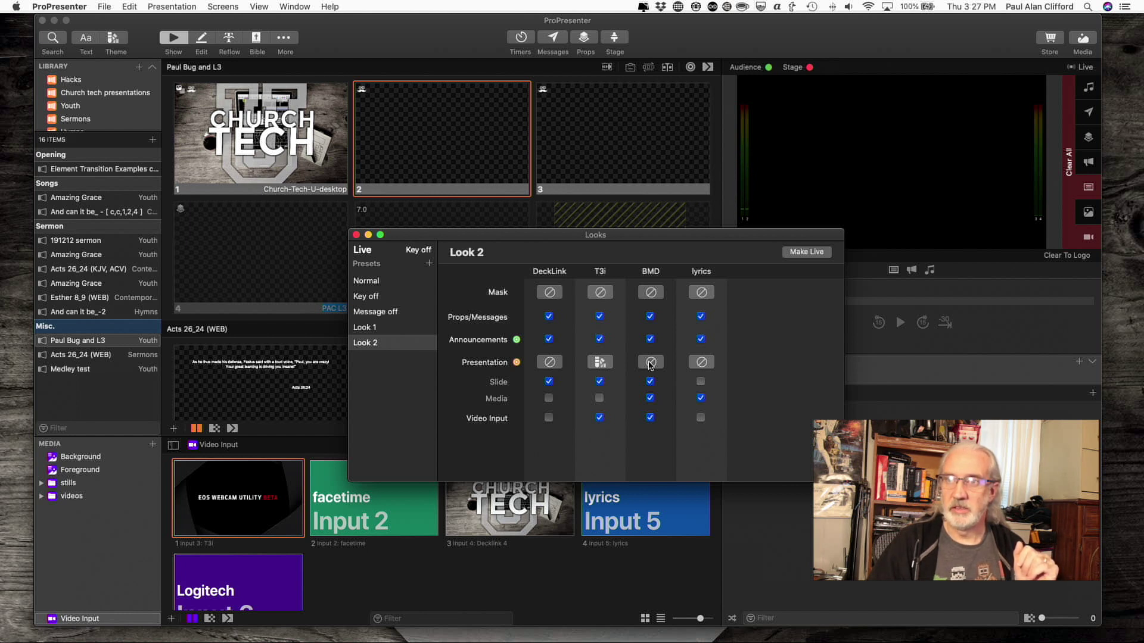
left_click(651, 363)
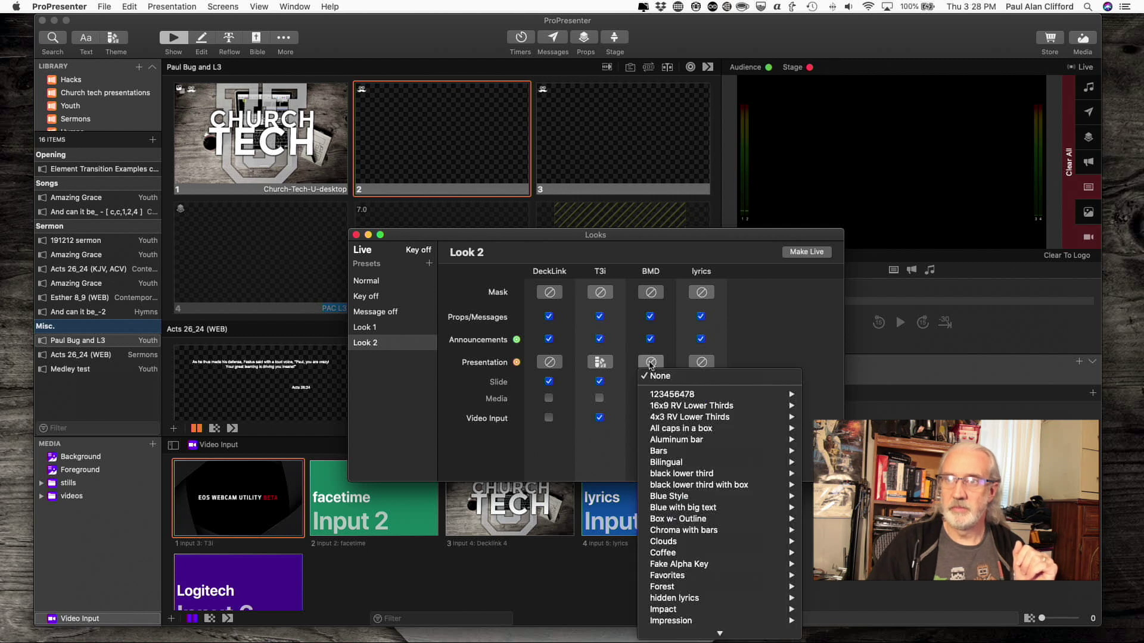
- Set BMD's alternate presentation theme to the Aluminum bar Template
mouse_move(679, 445)
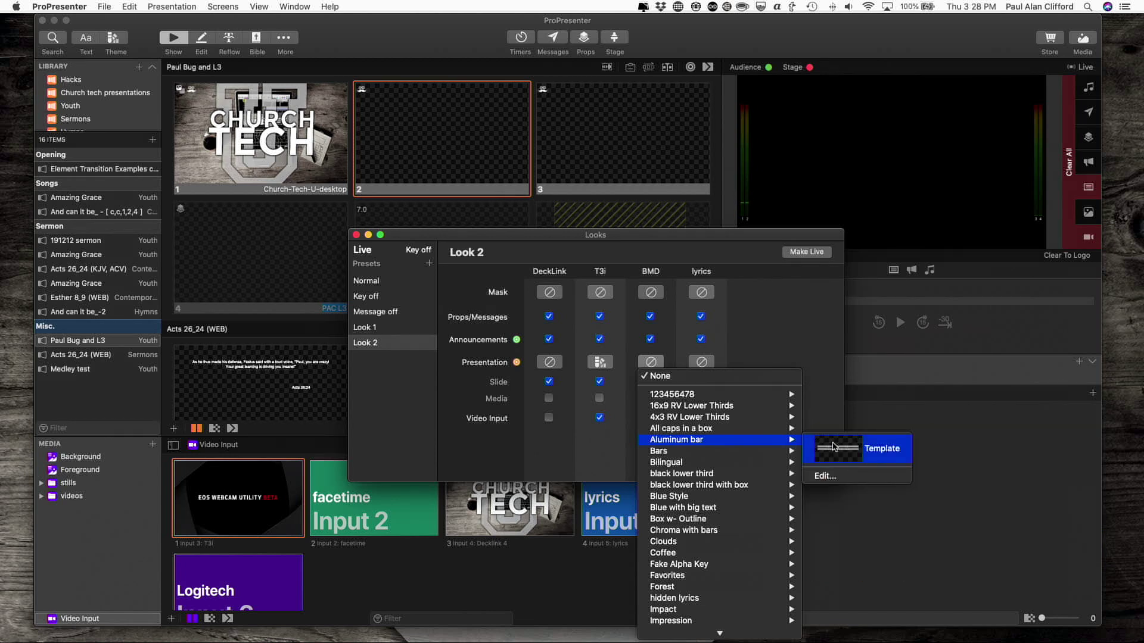
left_click(834, 446)
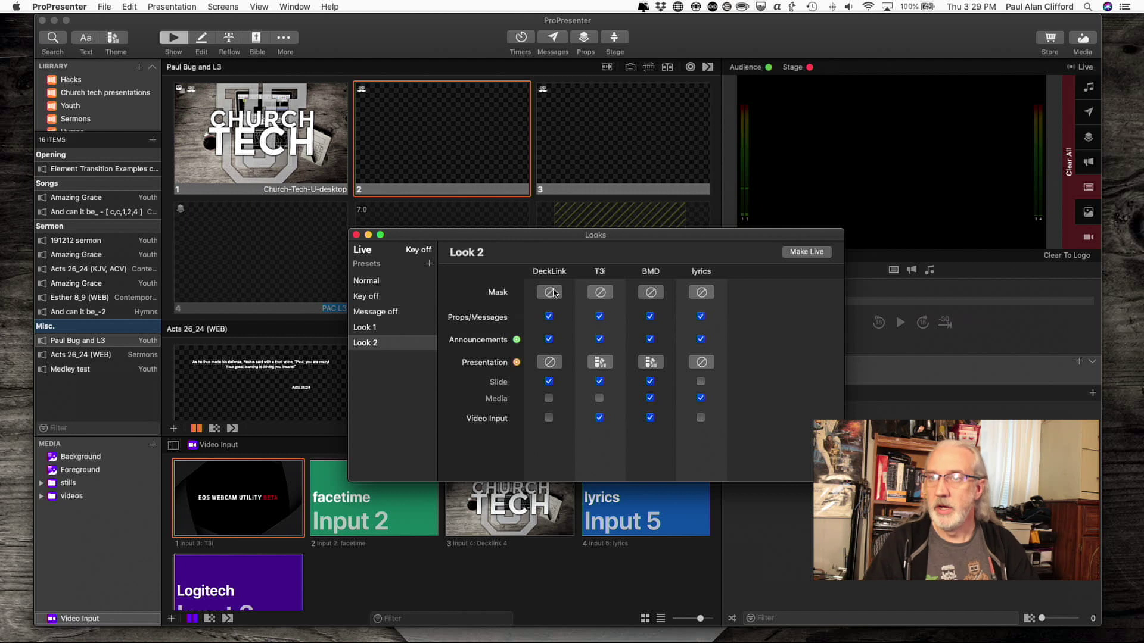
- Apply Mask 1 to the DeckLink screen in Look 2
left_click(554, 293)
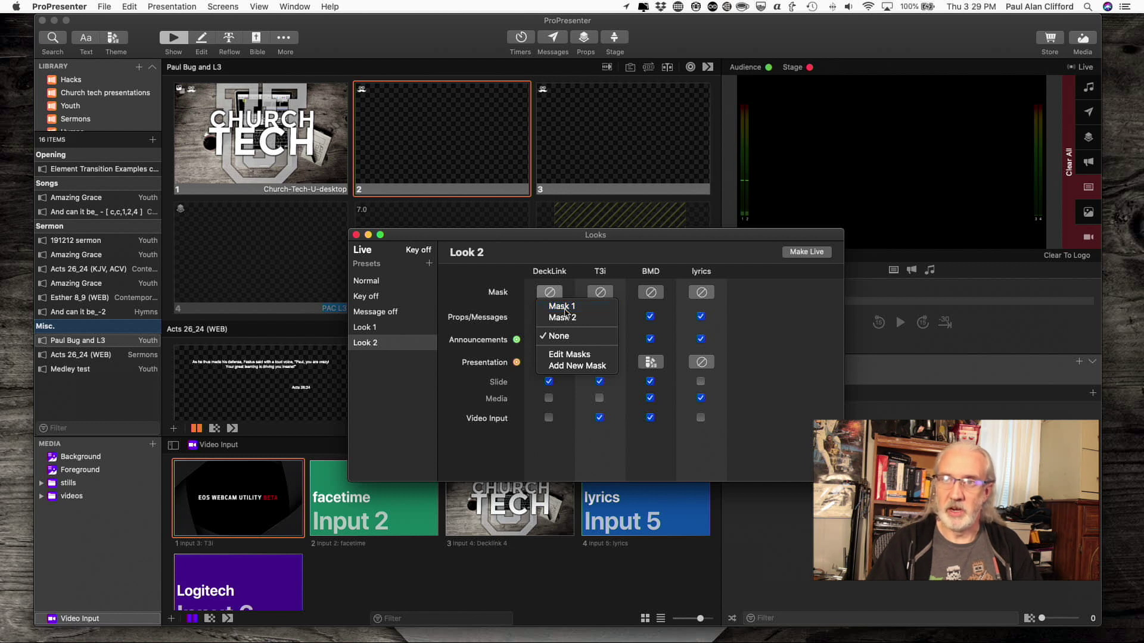
left_click(561, 307)
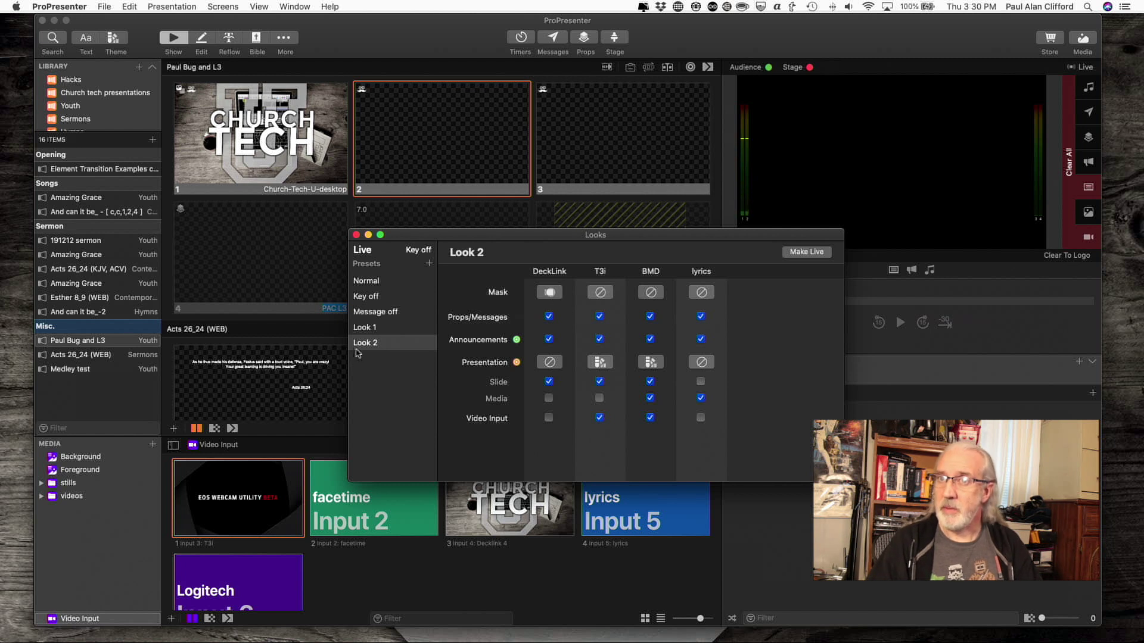
- Rename Look 2 to 'output theme look', dismissing the accidental TextExpander popup
double_click(375, 346)
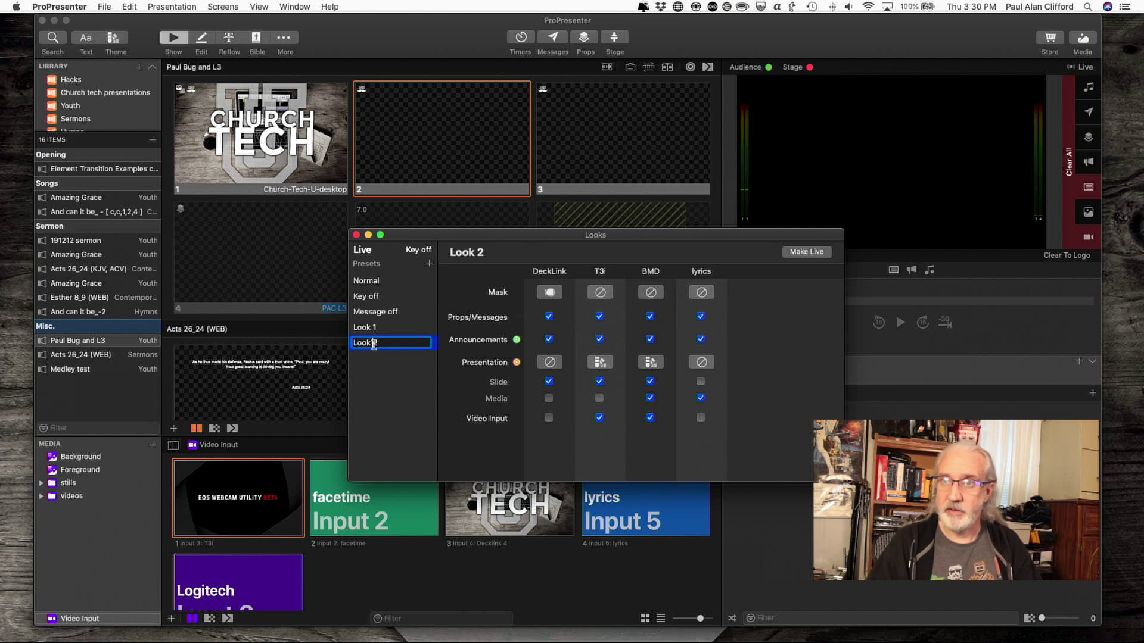
type("lfk")
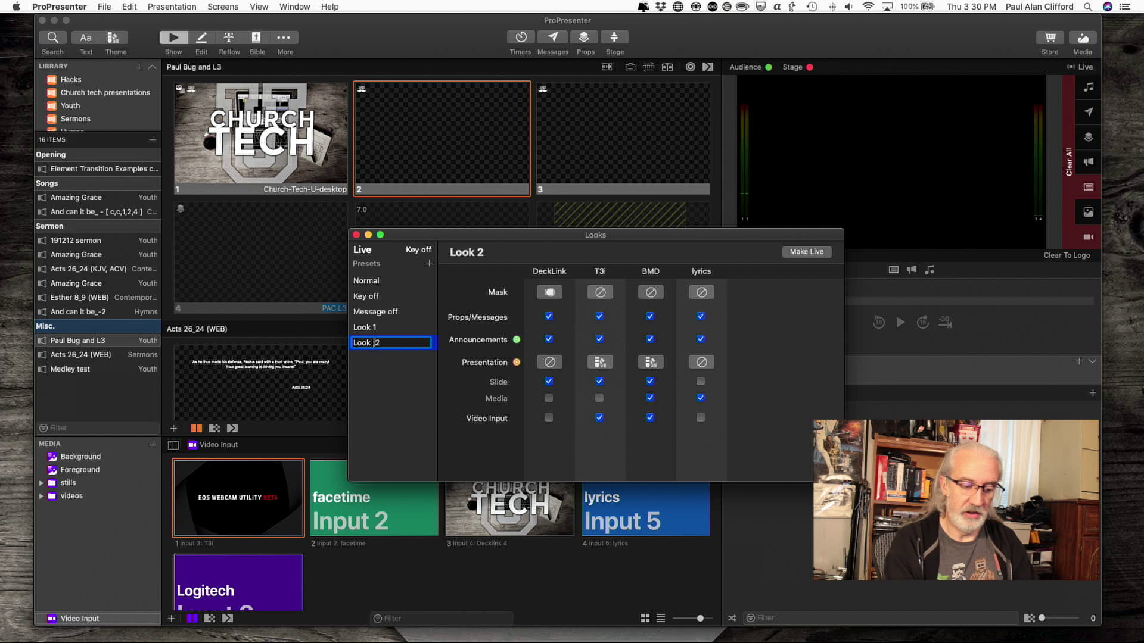
type("js;")
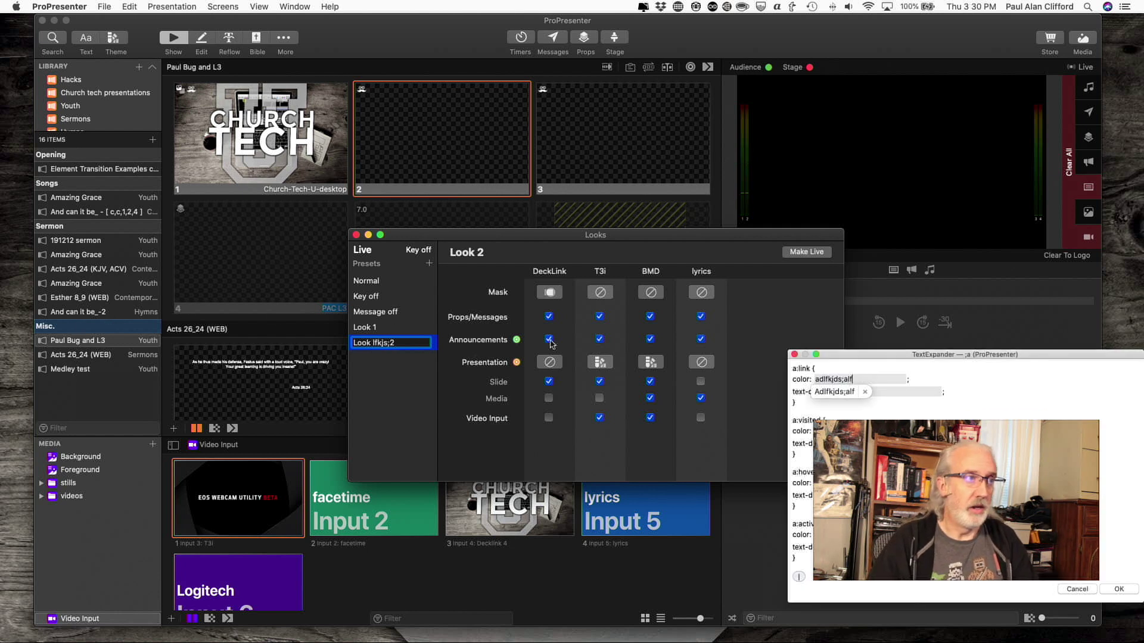
left_click(792, 357)
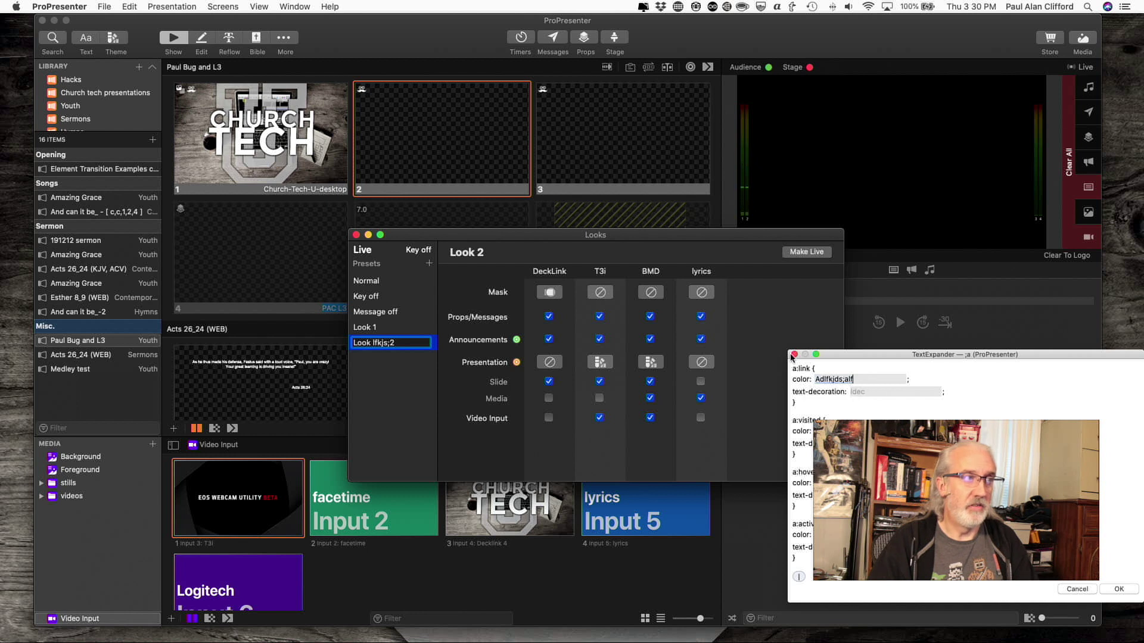
left_click(793, 355)
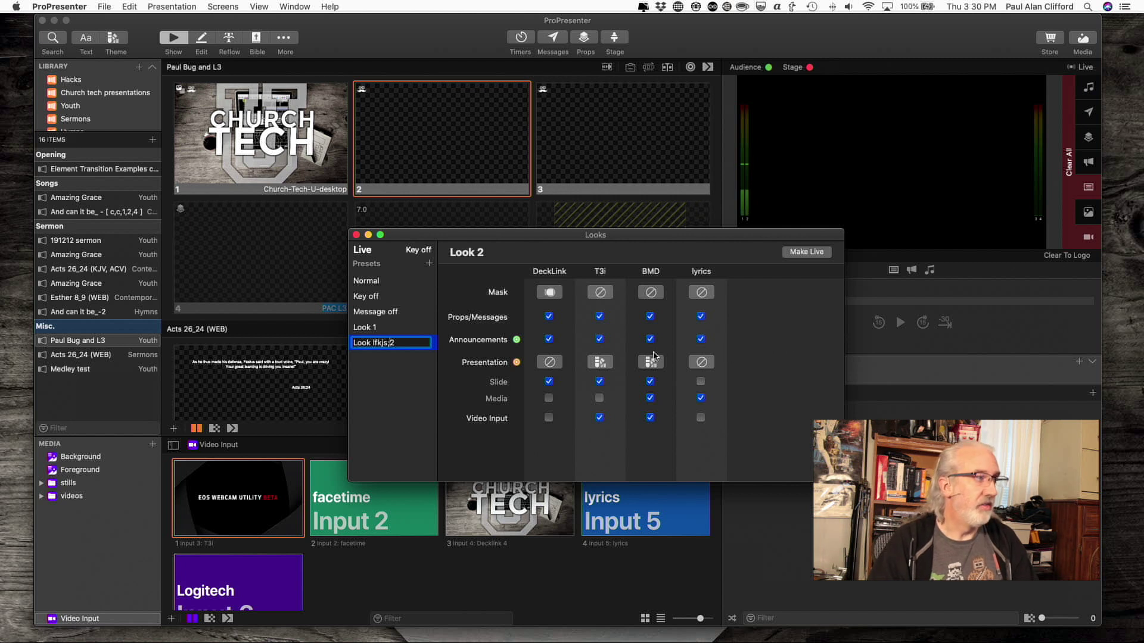
left_click_drag(398, 344, 311, 343)
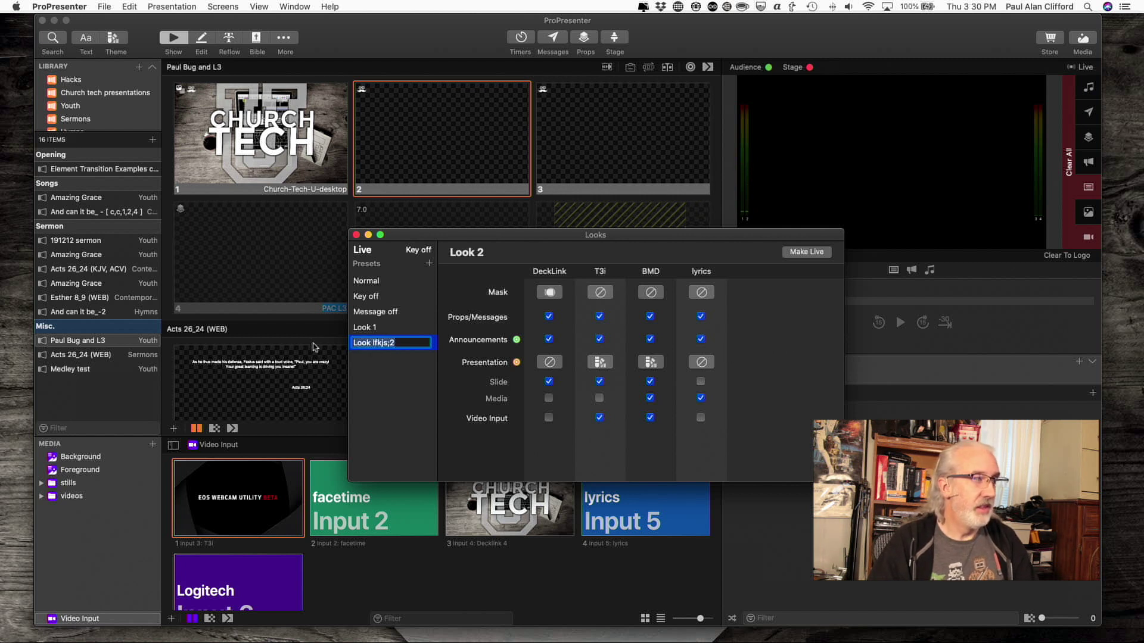
type("out")
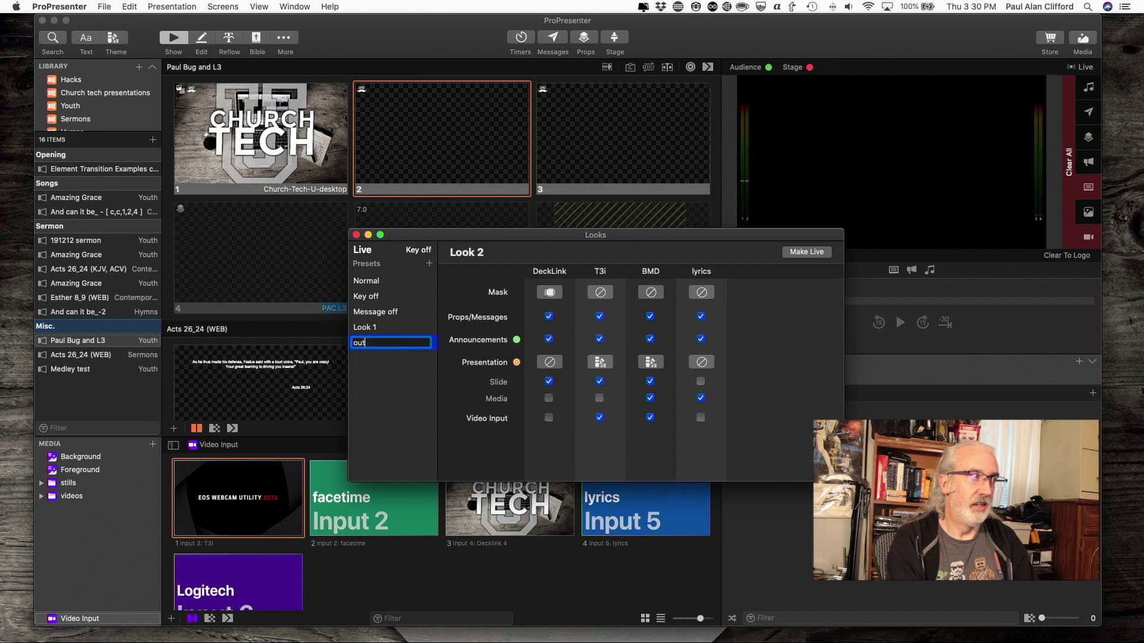
type("put them")
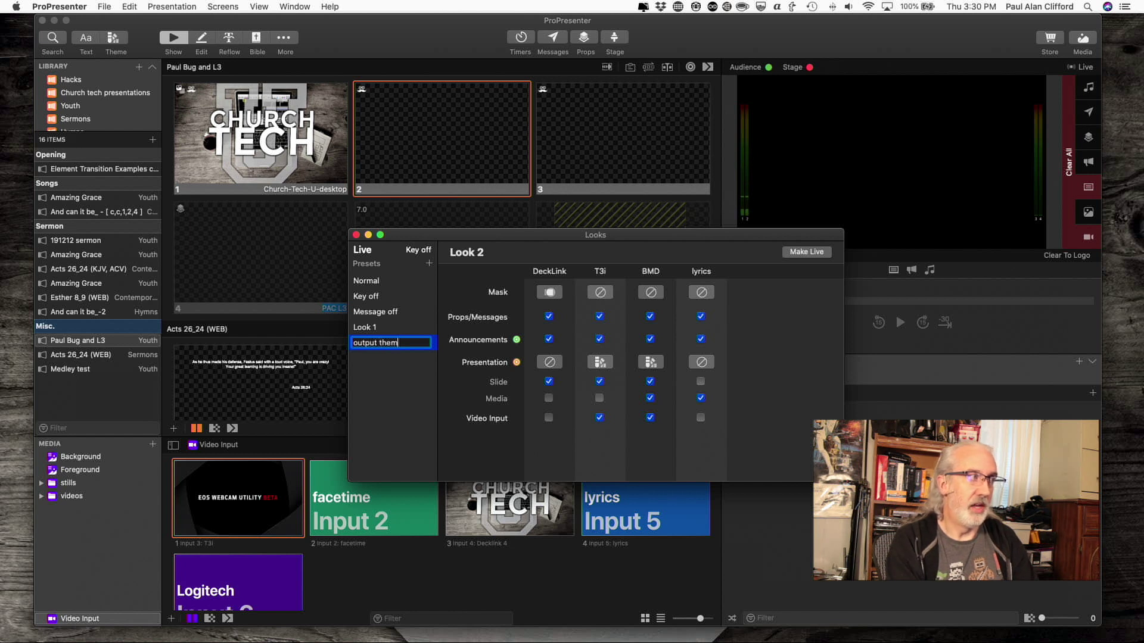
type("e look")
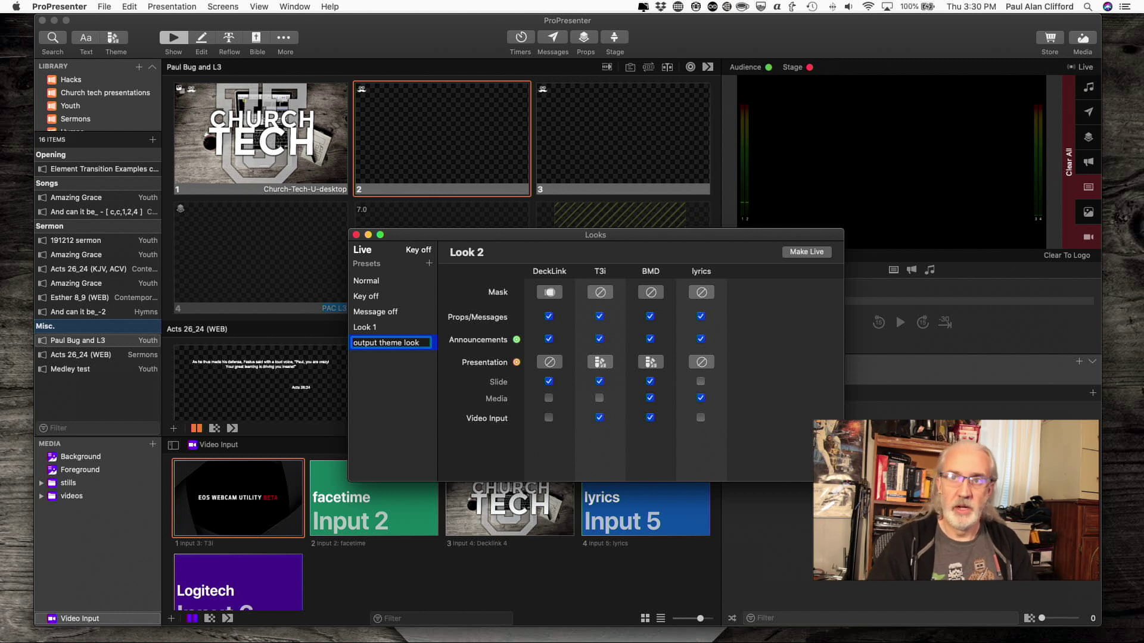
key("Return")
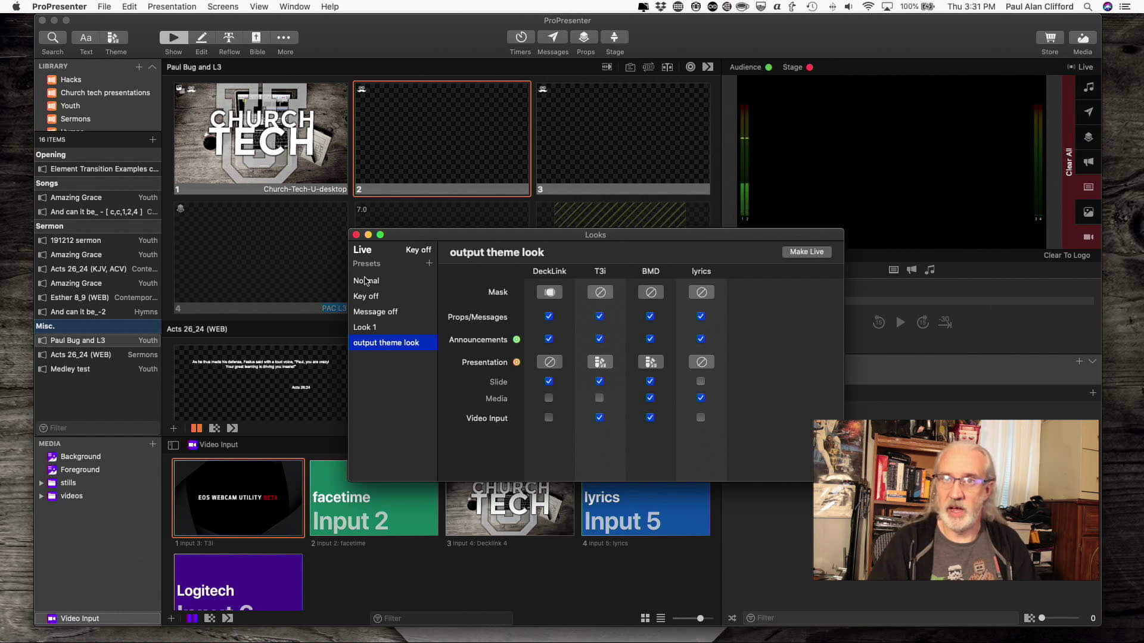
left_click(364, 296)
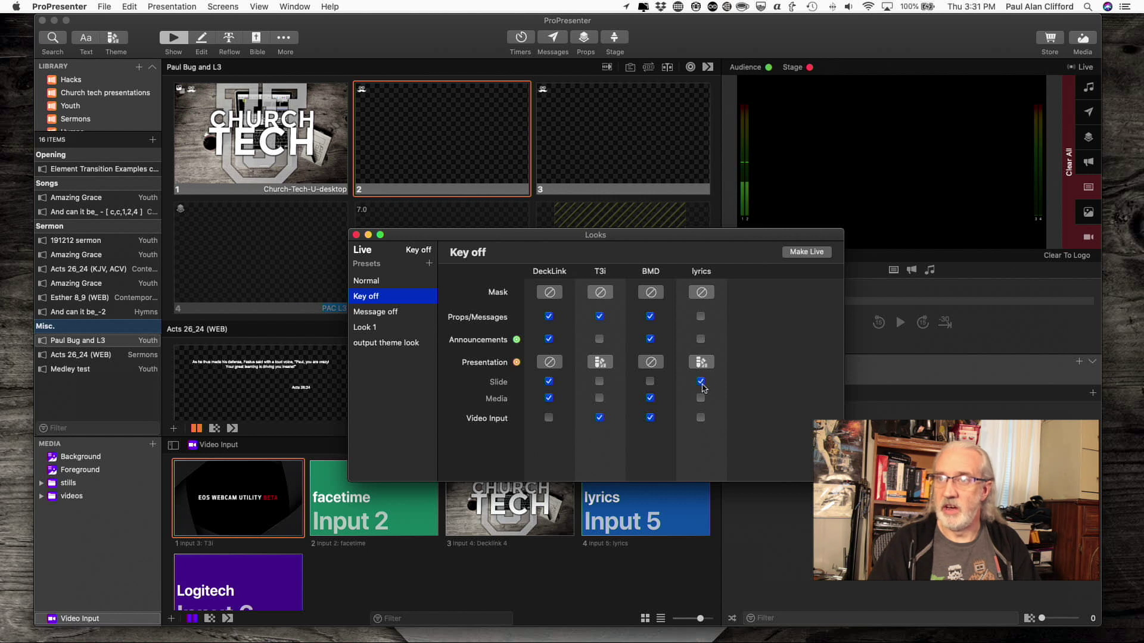
- Enable Video Input on Key off's lyrics screen, reselect Key off, and close Looks
left_click(701, 418)
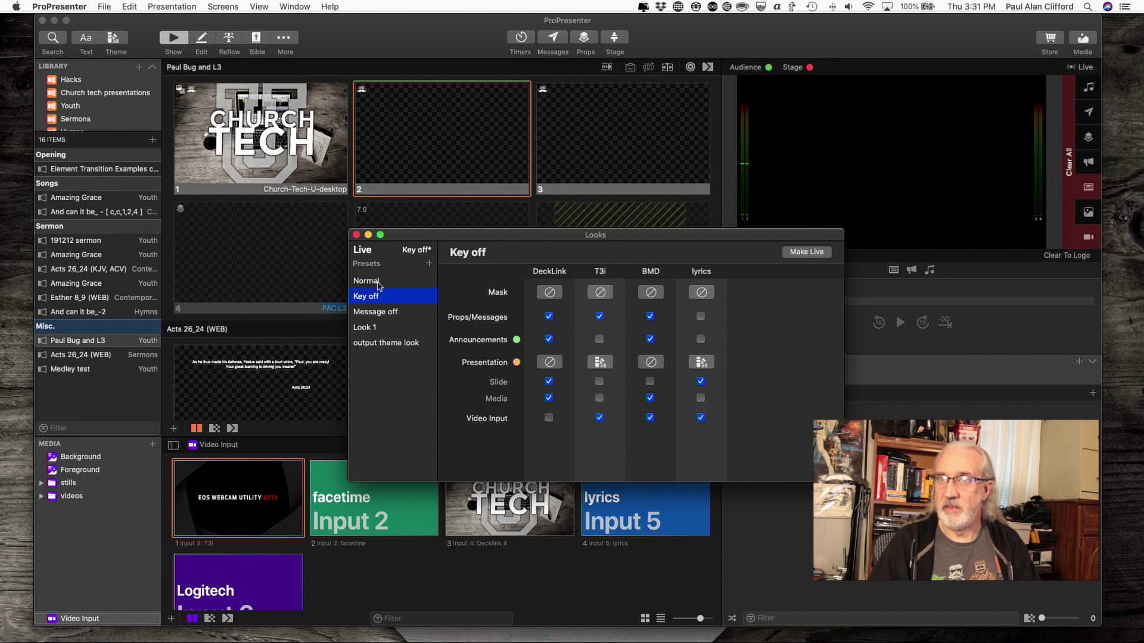
left_click(379, 284)
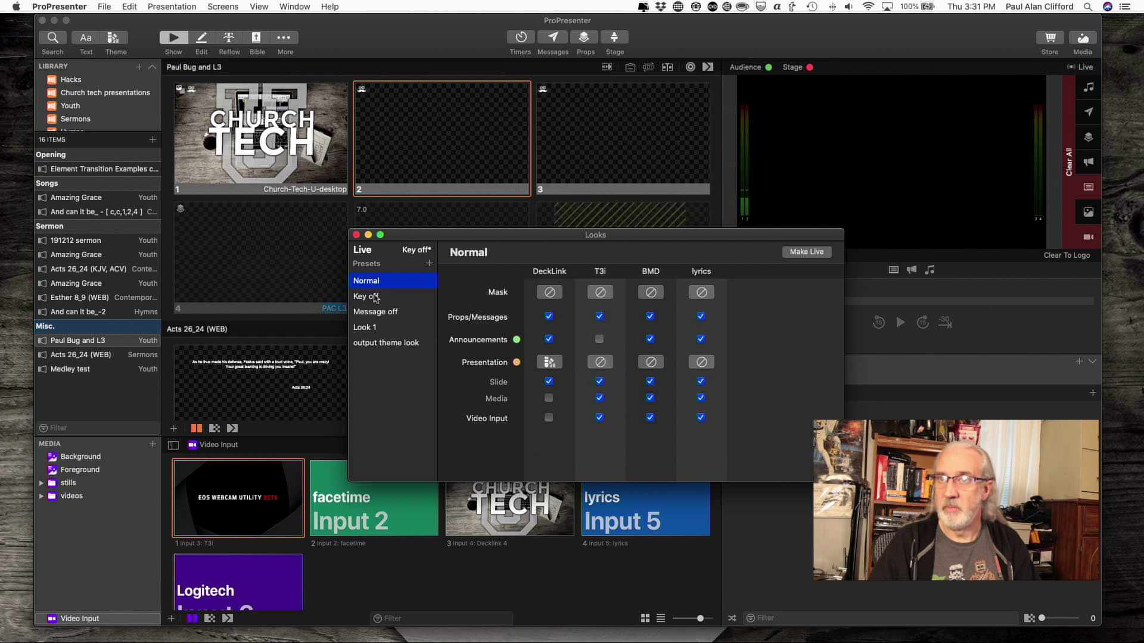
left_click(375, 298)
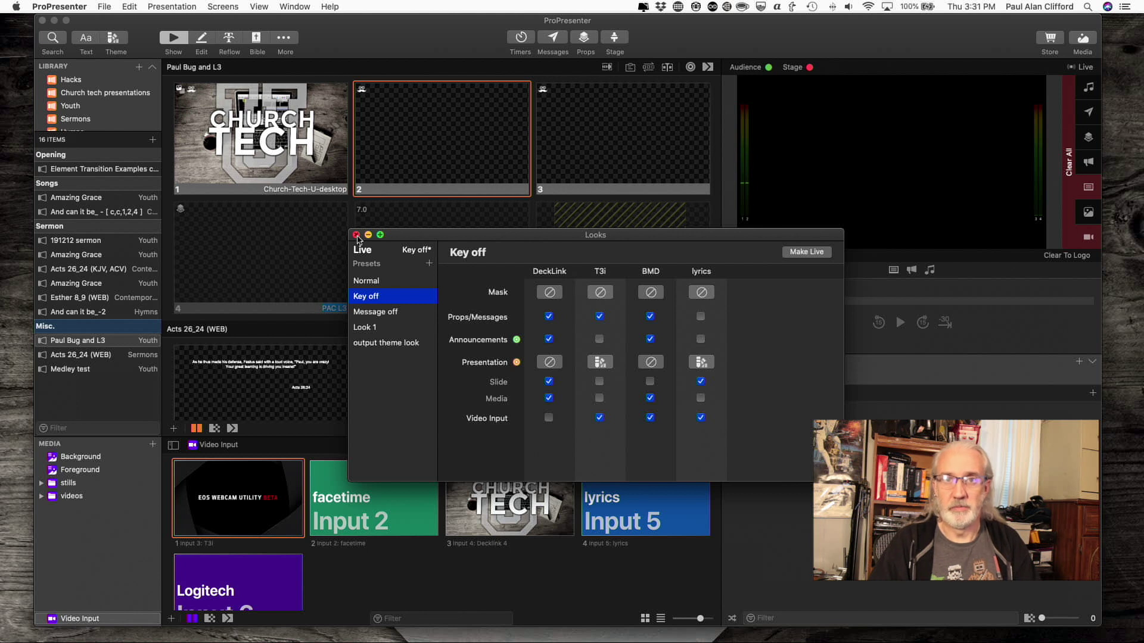
left_click(356, 235)
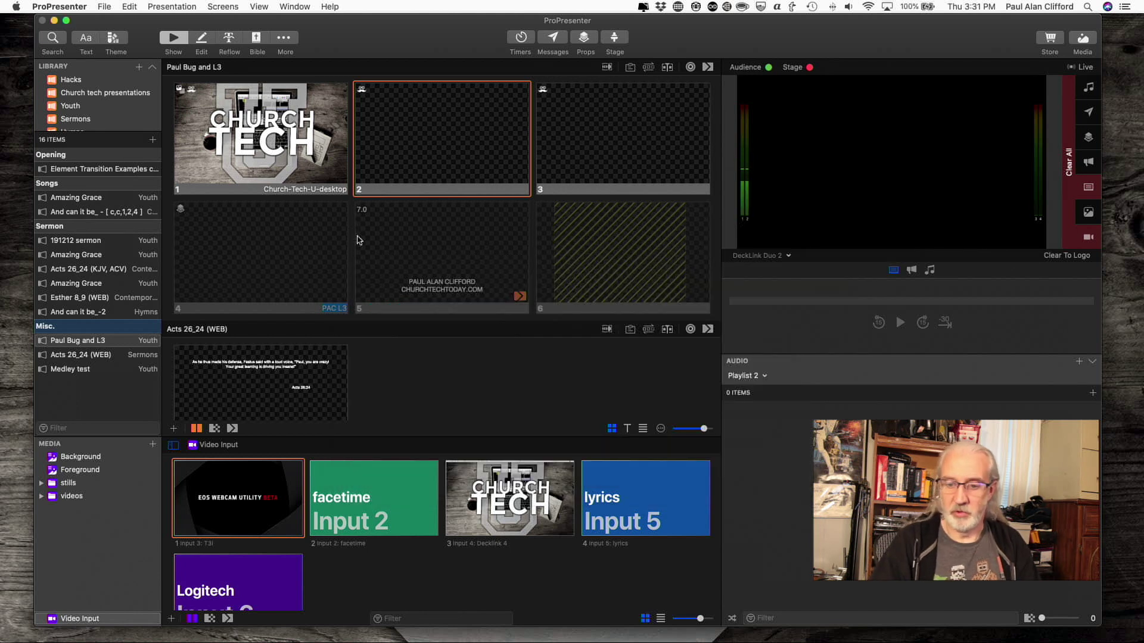